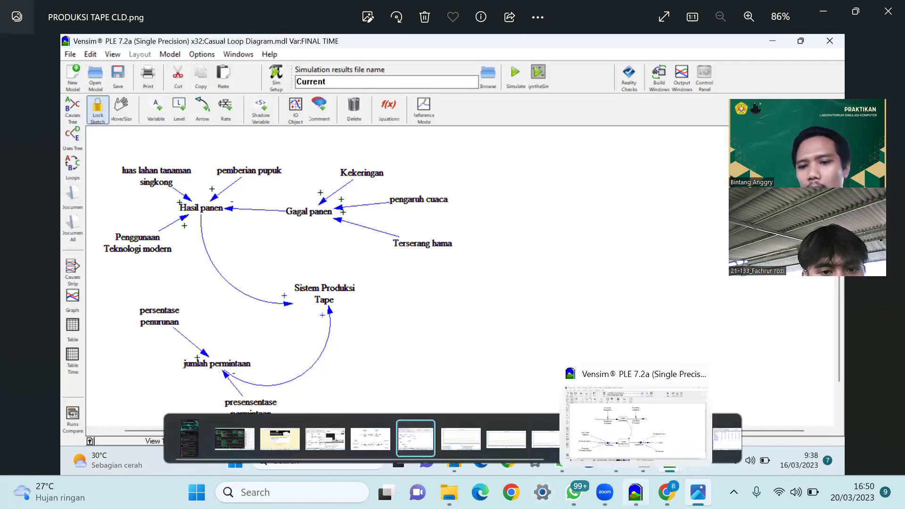
Step: Switch to the Vensim window holding the PROGRAM_Modul 3_85 stock-and-flow diagram
left_click(605, 457)
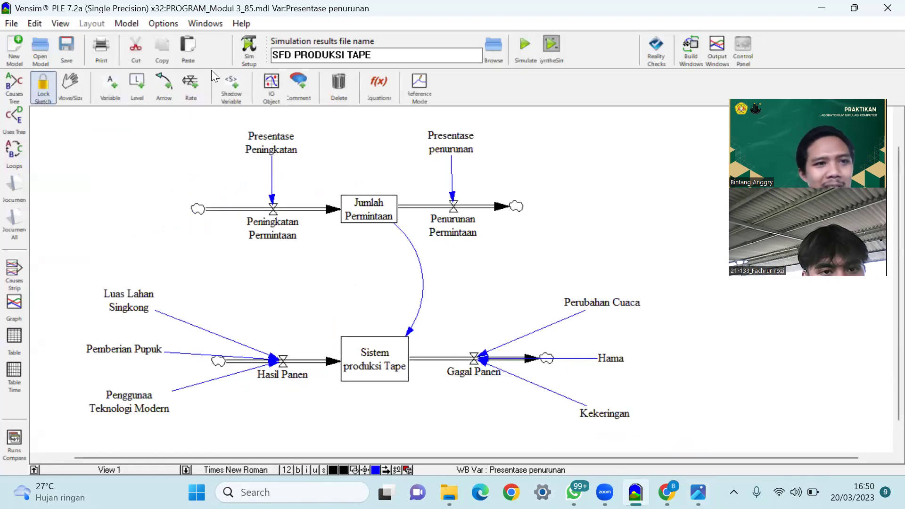
key("ctrl+o")
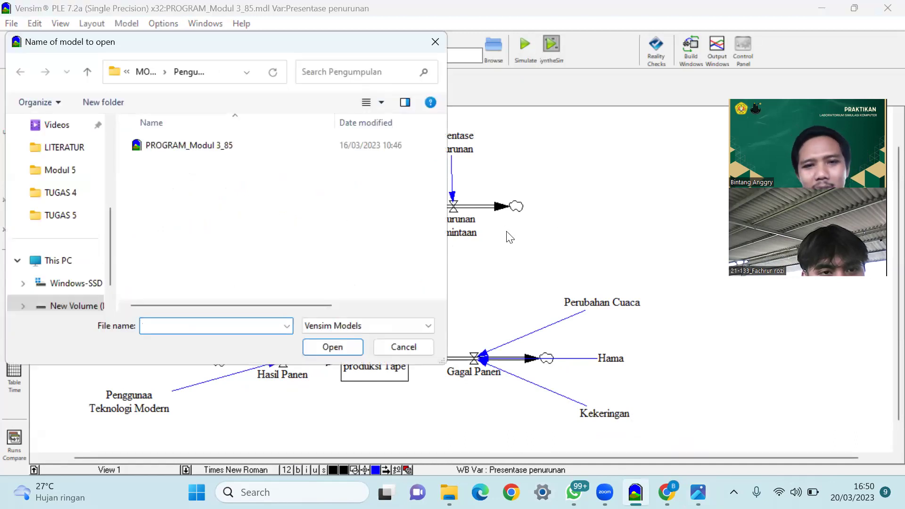
left_click(619, 220)
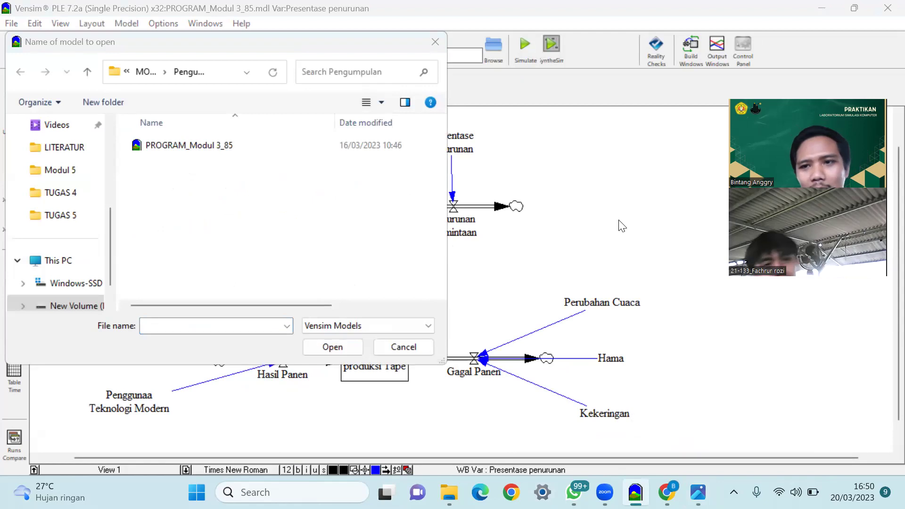
left_click(418, 345)
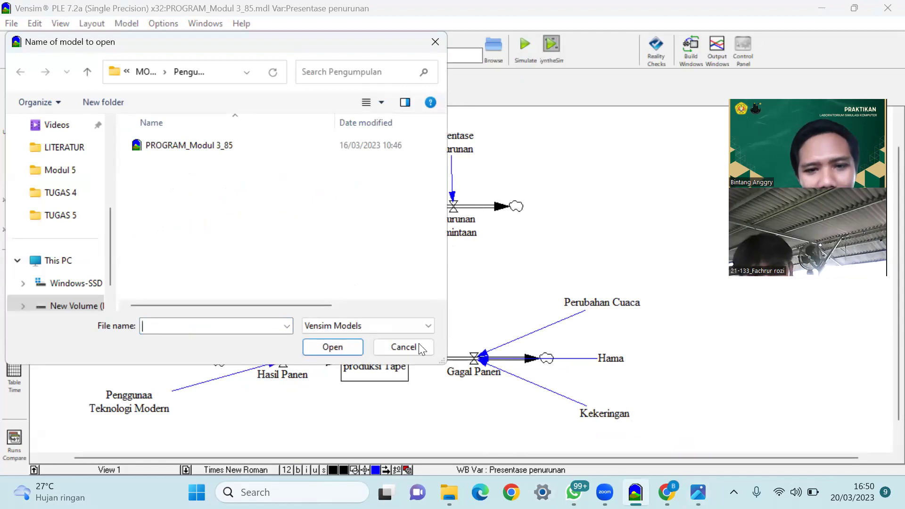
key("Escape")
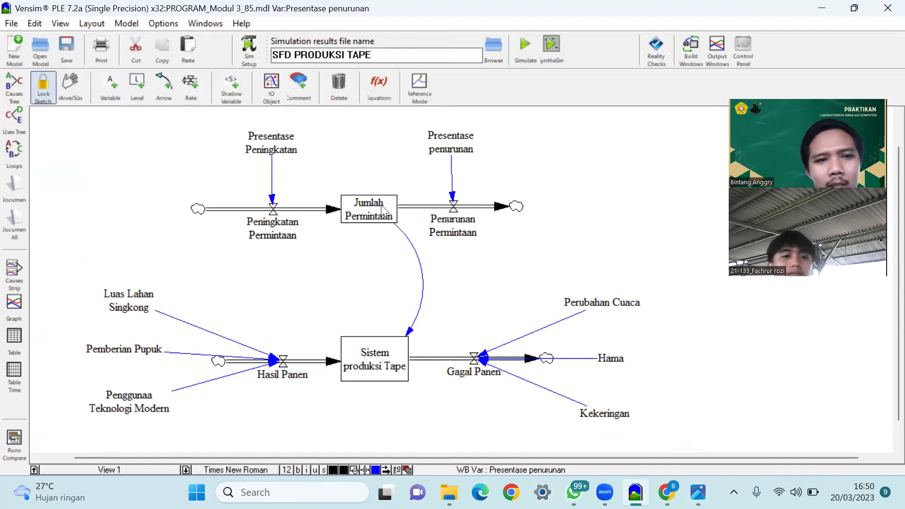
Step: Inspect the equation of the Presentase Peningkatan variable in the stock-and-flow diagram without changing it
left_click(389, 216)
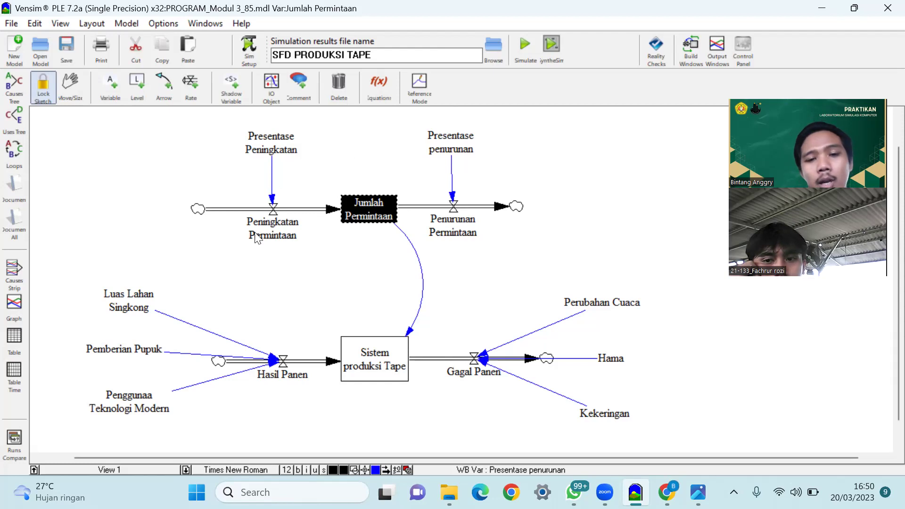
left_click(191, 86)
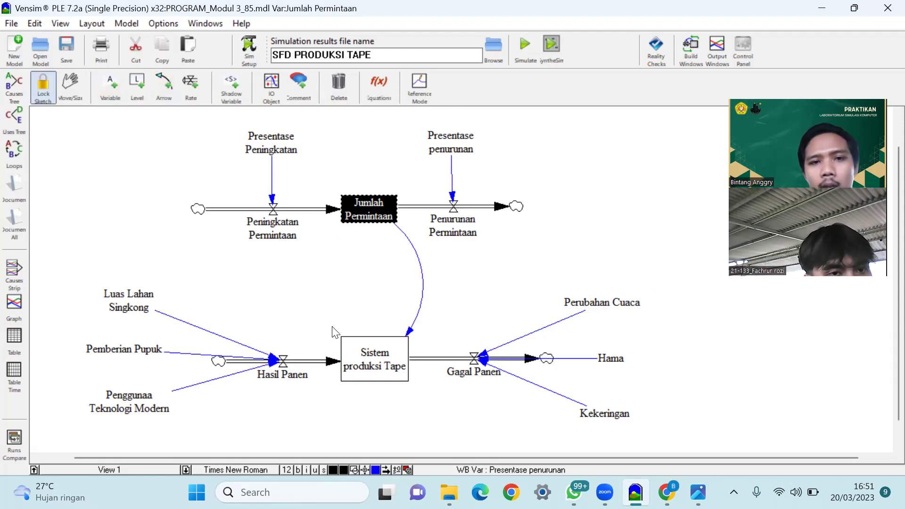
left_click(276, 142)
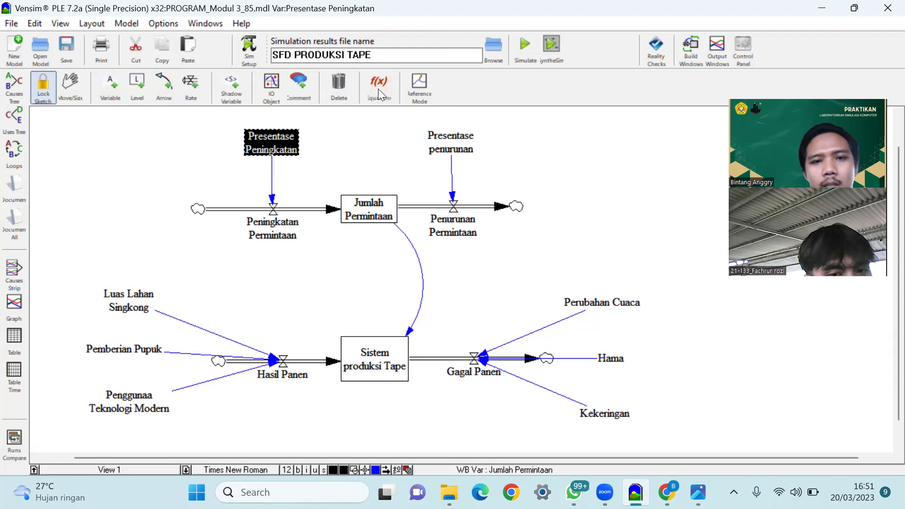
left_click(379, 85)
right_click(270, 146)
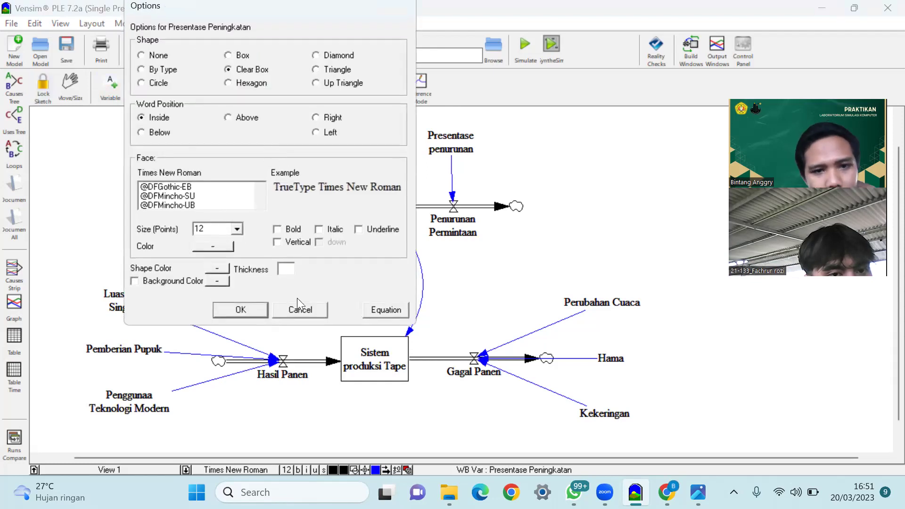
left_click(303, 310)
left_click(269, 139)
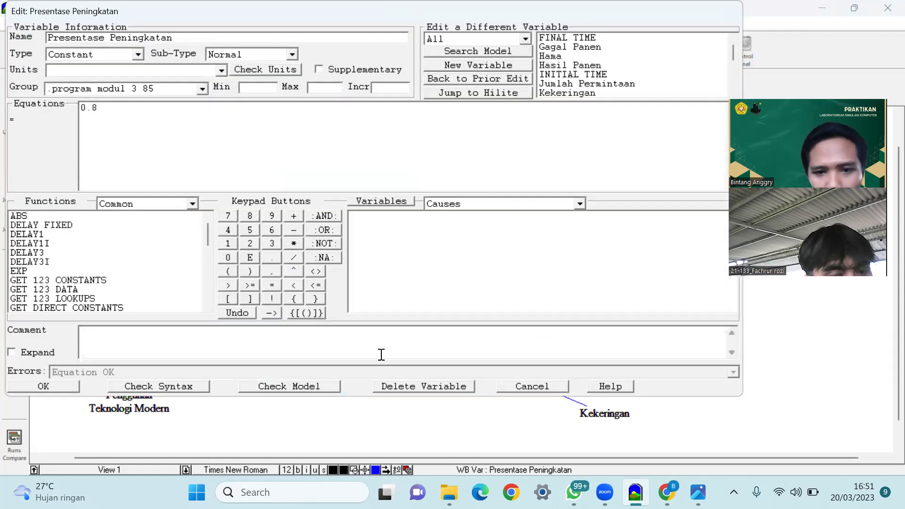
left_click(551, 387)
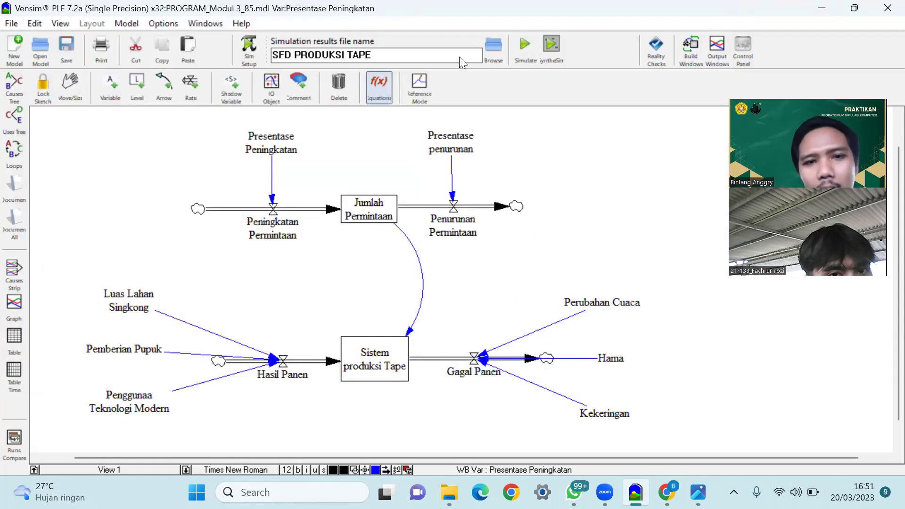
key("1")
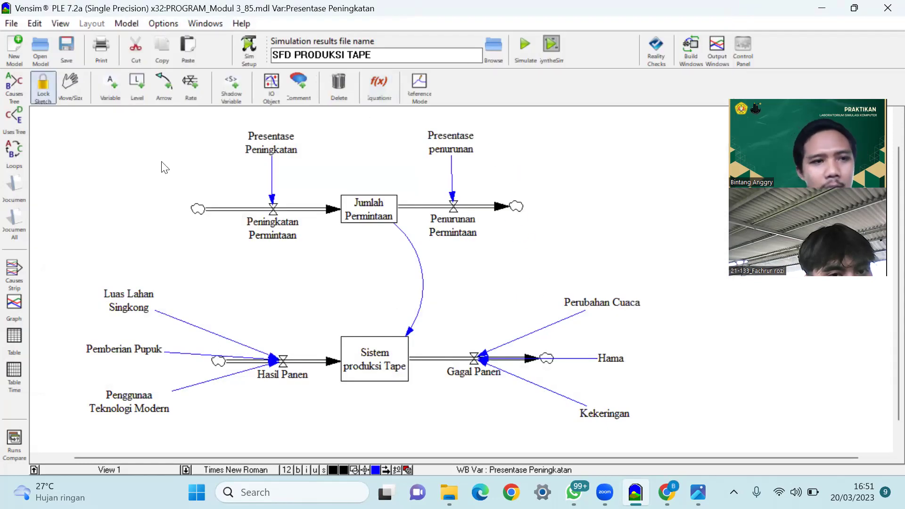
Step: Go to View 2 with the graphs and sliders and start a SyntheSim simulation
left_click(145, 470)
left_click(104, 450)
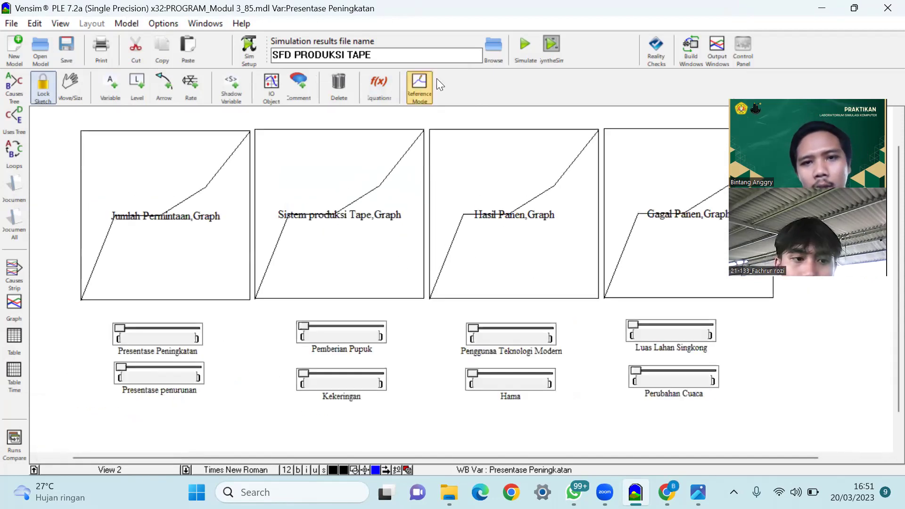
key("ctrl+a")
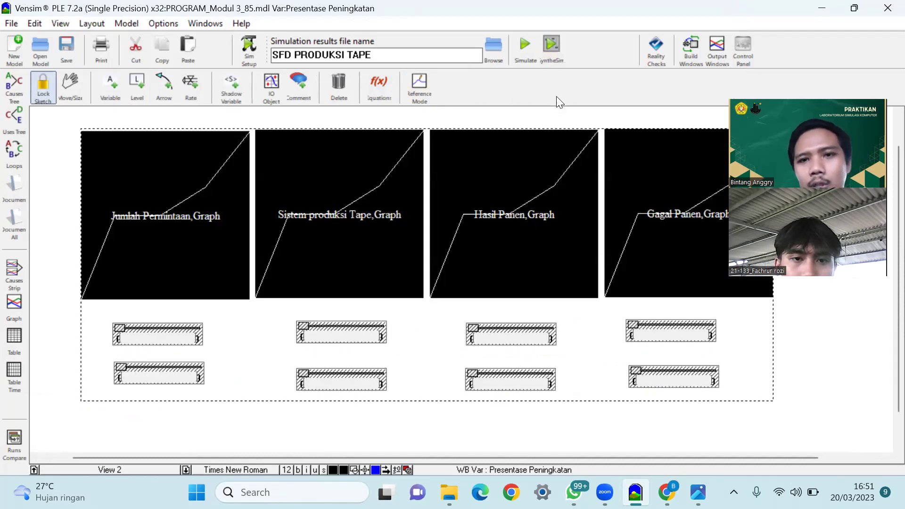
left_click(555, 57)
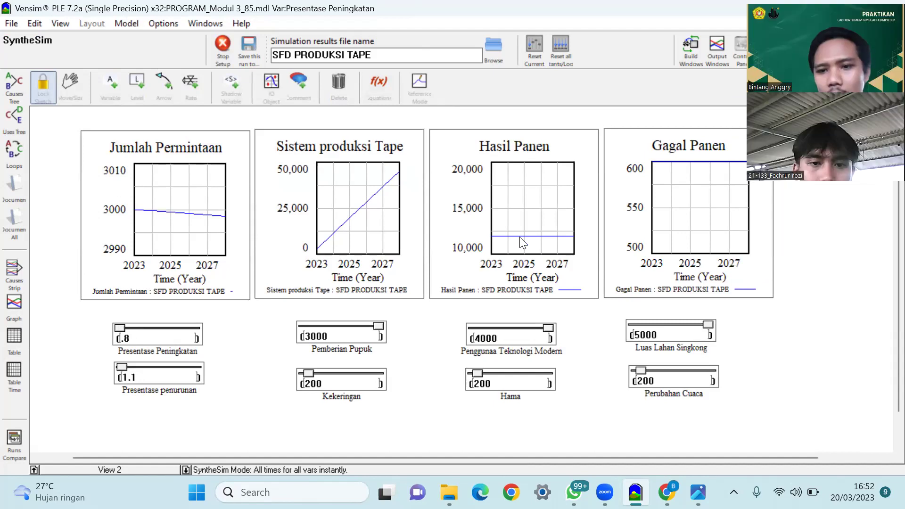
Step: Set Luas Lahan Singkong to 2400, Penggunaa Teknologi Modern to 1800, Hama to 1600, Perubahan Cuaca to 600 and Kekeringan to 1800
left_click_drag(709, 325, 677, 333)
left_click_drag(549, 328, 517, 327)
left_click_drag(477, 374, 516, 385)
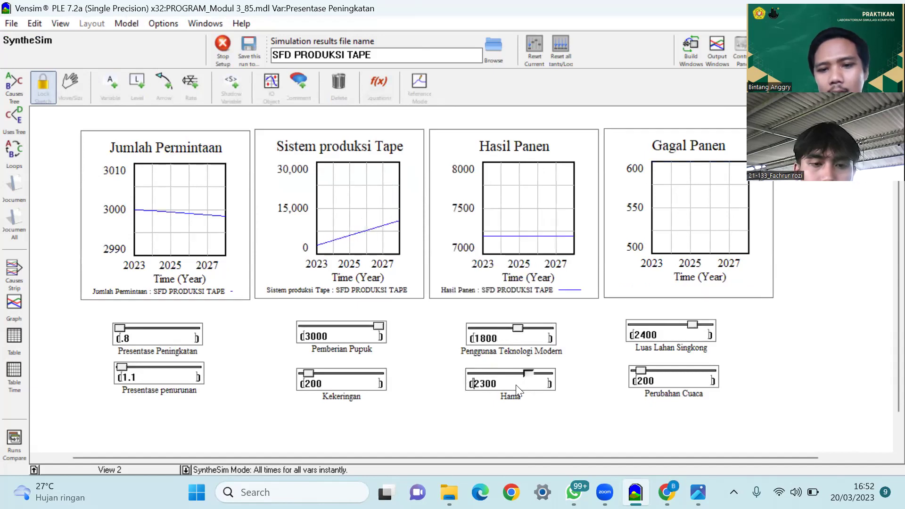
mouse_move(641, 372)
left_mouse_down()
mouse_move(686, 371)
mouse_move(651, 371)
left_mouse_up()
left_click(344, 372)
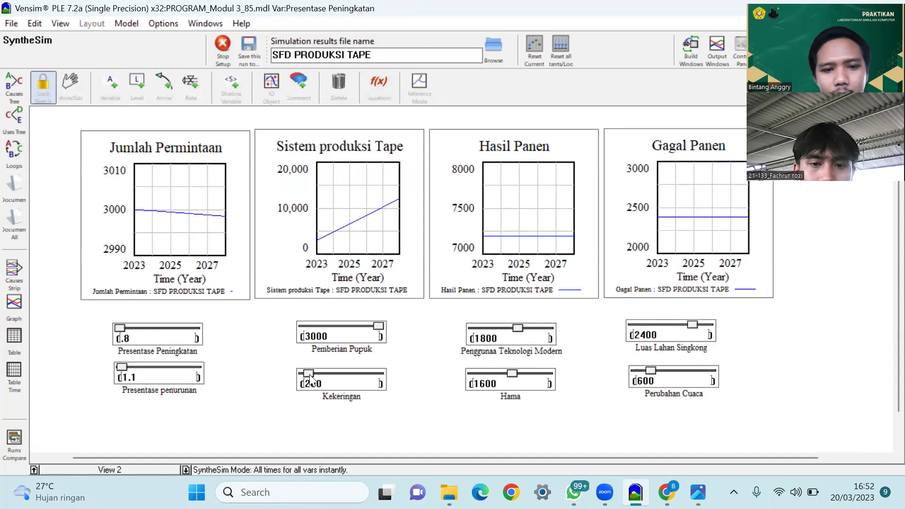
left_click_drag(343, 322, 424, 327)
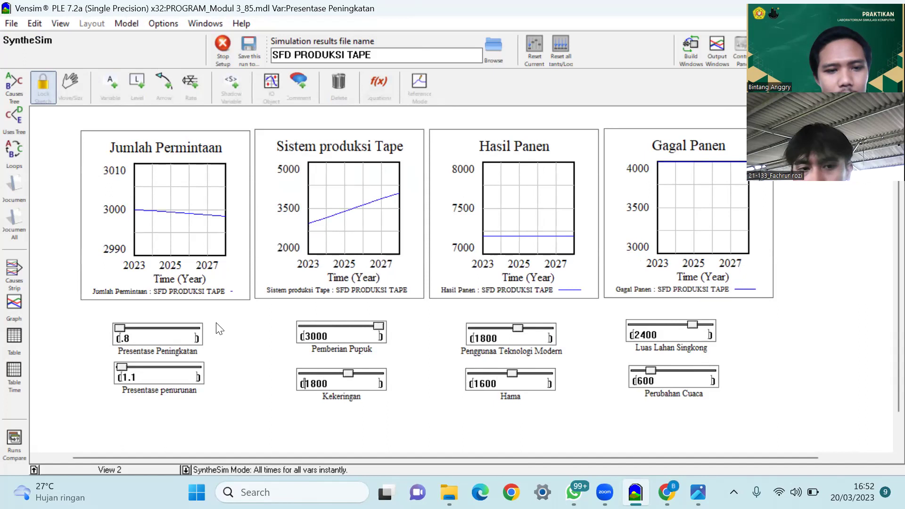
Step: Raise Presentase Peningkatan to 60 and increase Presentase penurunan to vary the demand in the simulation
left_click_drag(124, 326, 164, 327)
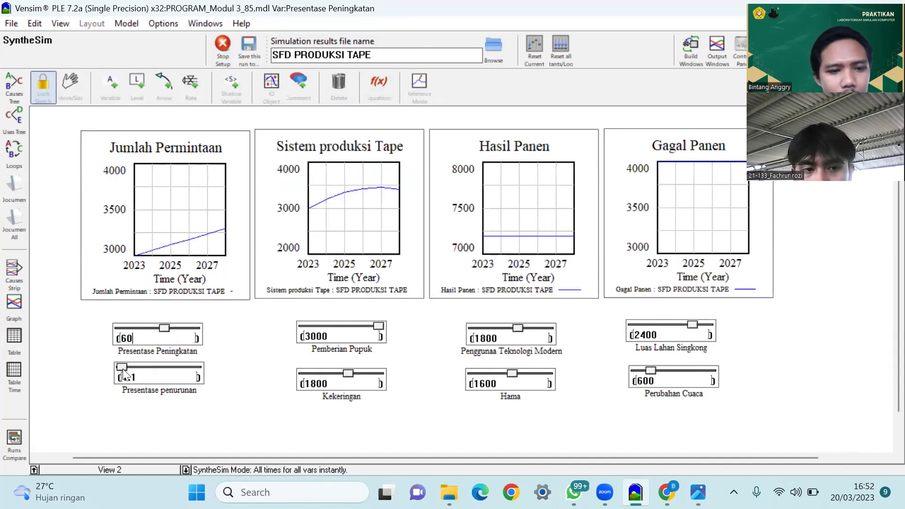
left_click(149, 368)
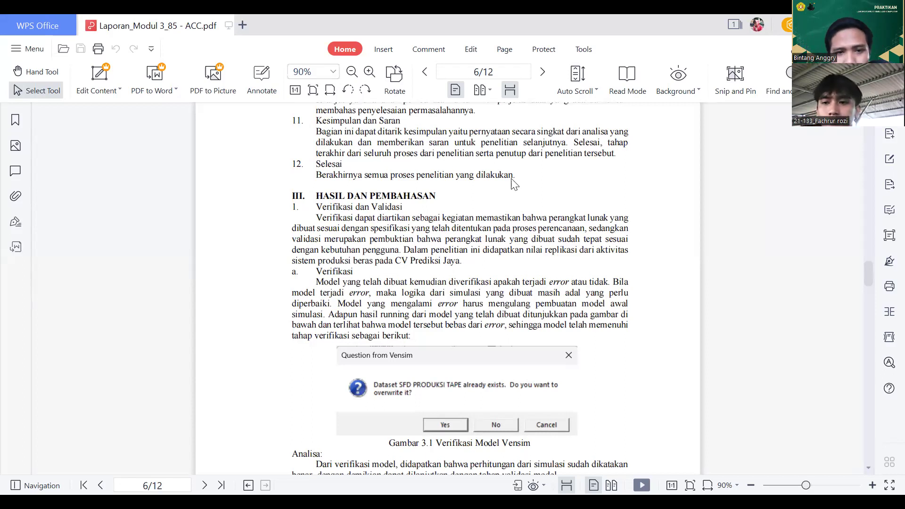
Step: Review the model verification, the validation table and the percent-error calculations in Laporan_Modul 3_85 - ACC.pdf
scroll(872, 283, "down", 4)
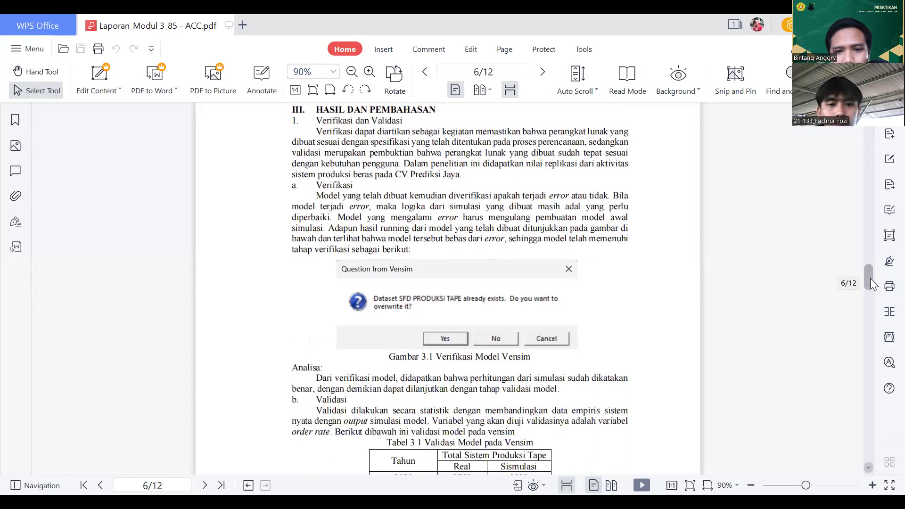
scroll(872, 283, "up", 1)
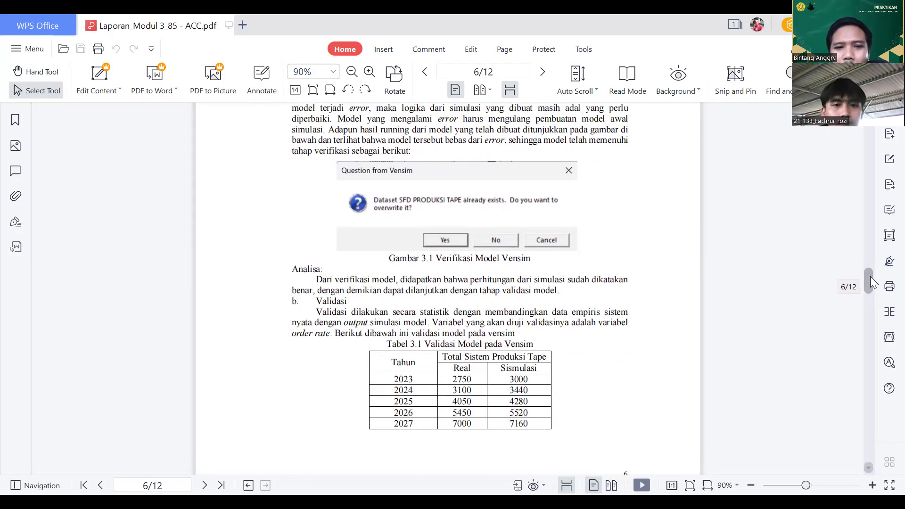
scroll(871, 284, "up", 1)
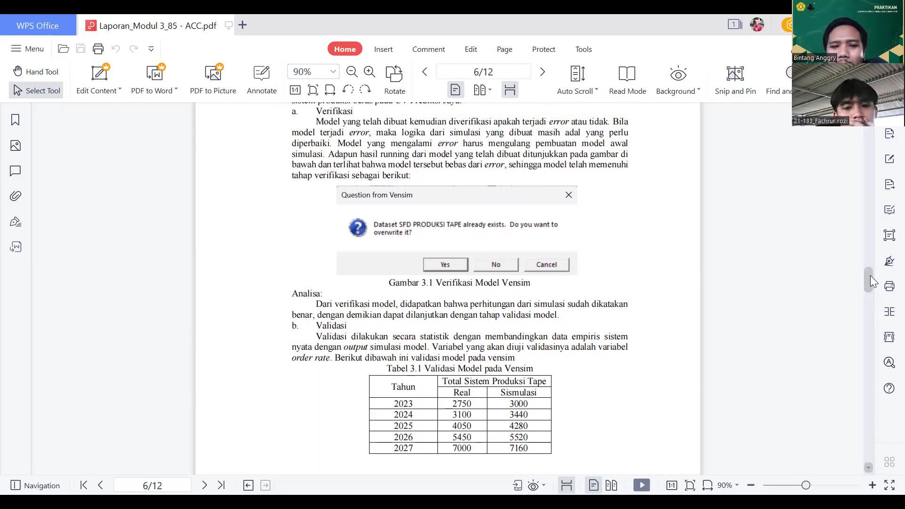
left_click_drag(871, 276, 872, 289)
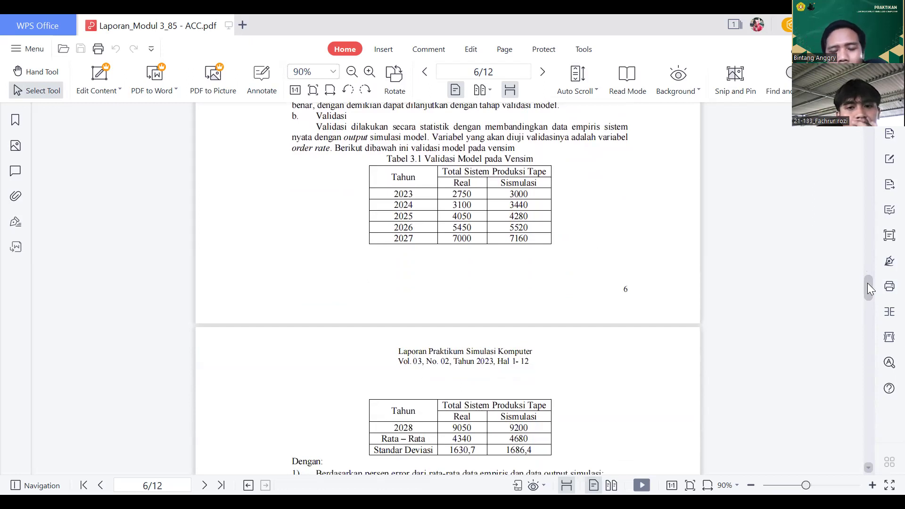
left_click_drag(868, 284, 869, 293)
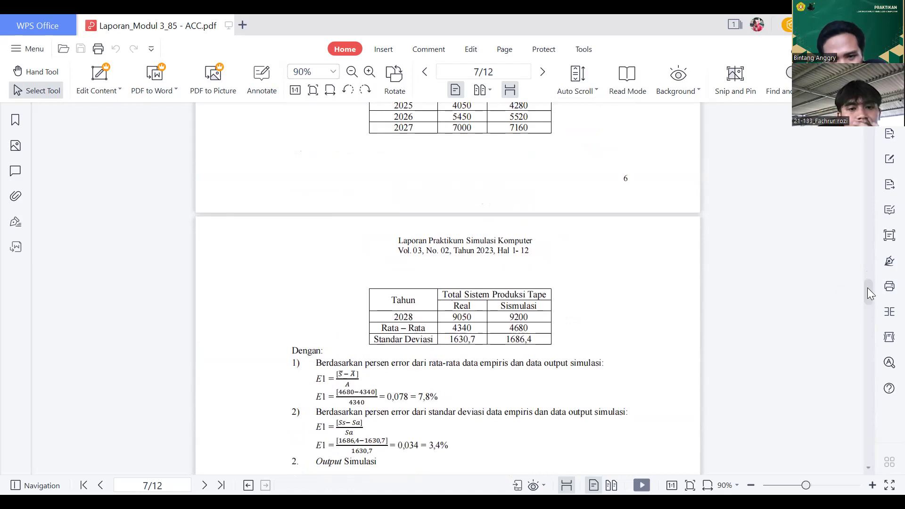
left_click_drag(870, 293, 870, 298)
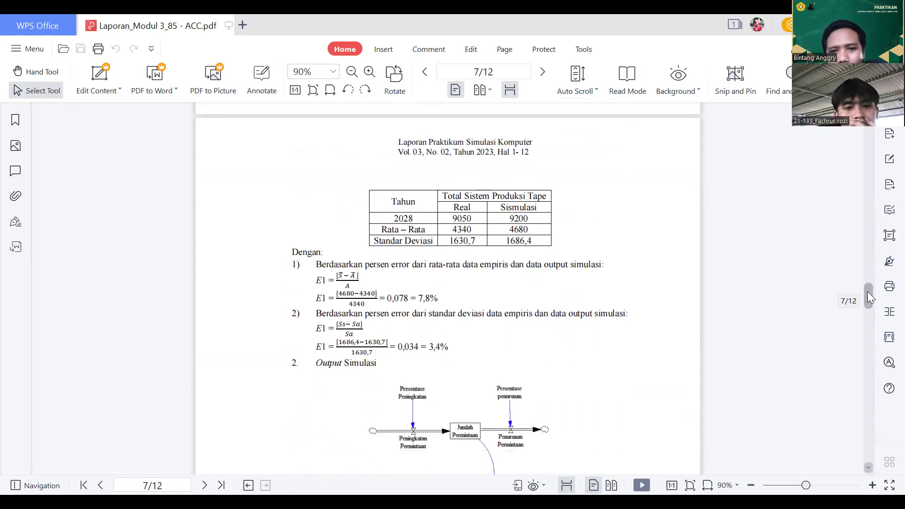